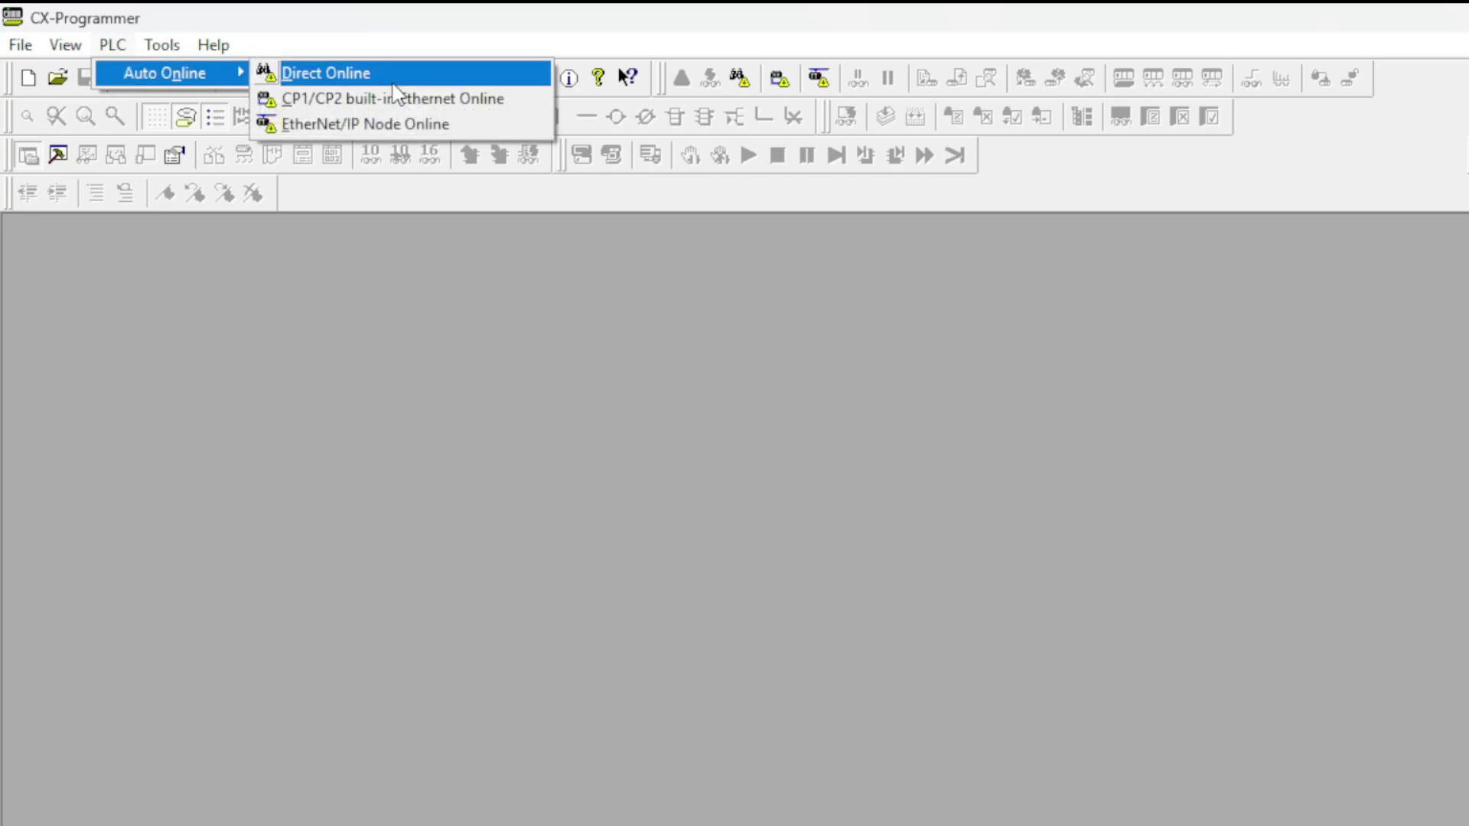
# Connect to the CP1L with Direct Online over USB and upload its one-rung ladder program
pyautogui.click(345, 73)
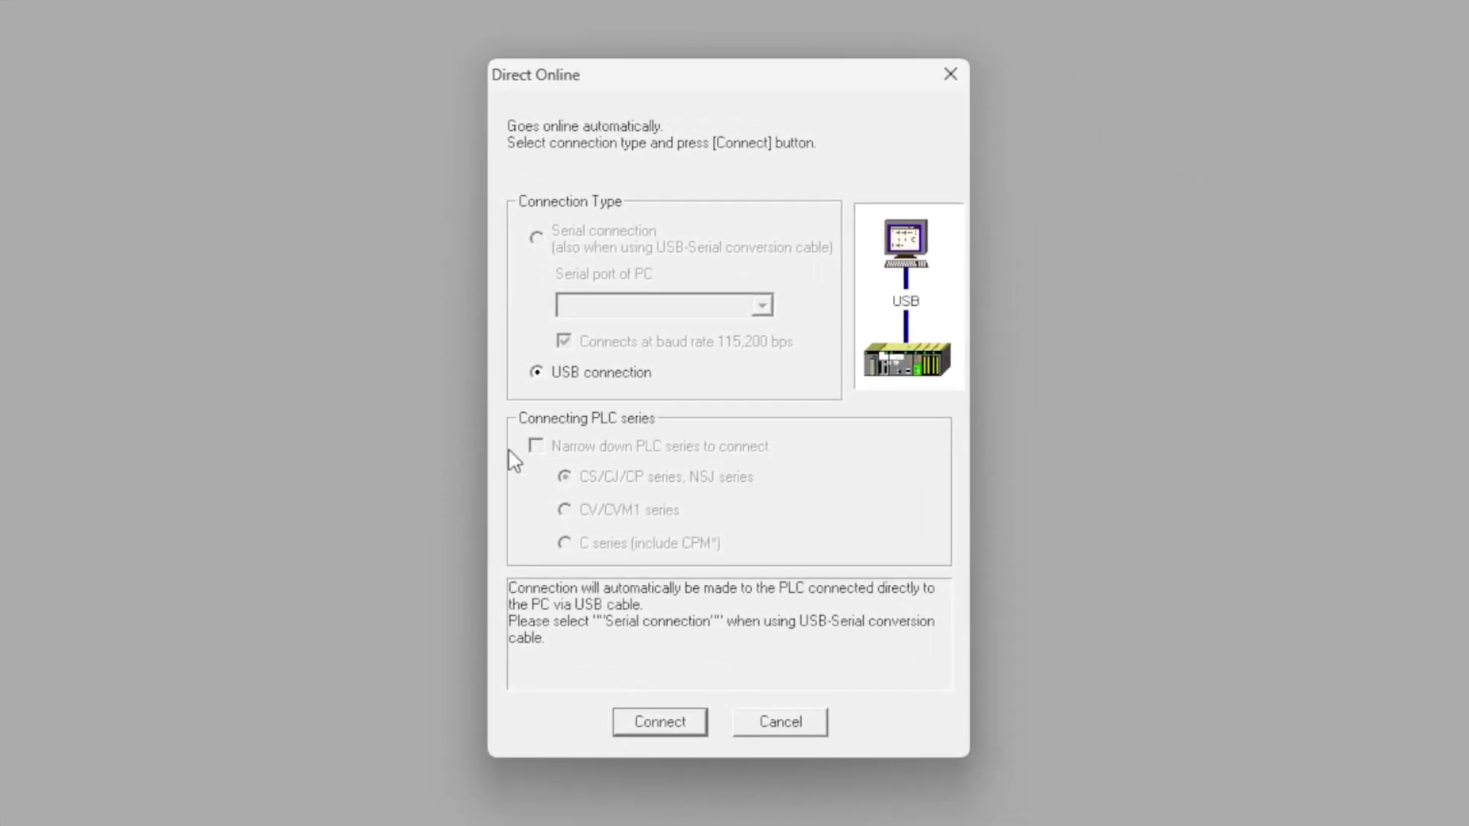
pyautogui.click(660, 722)
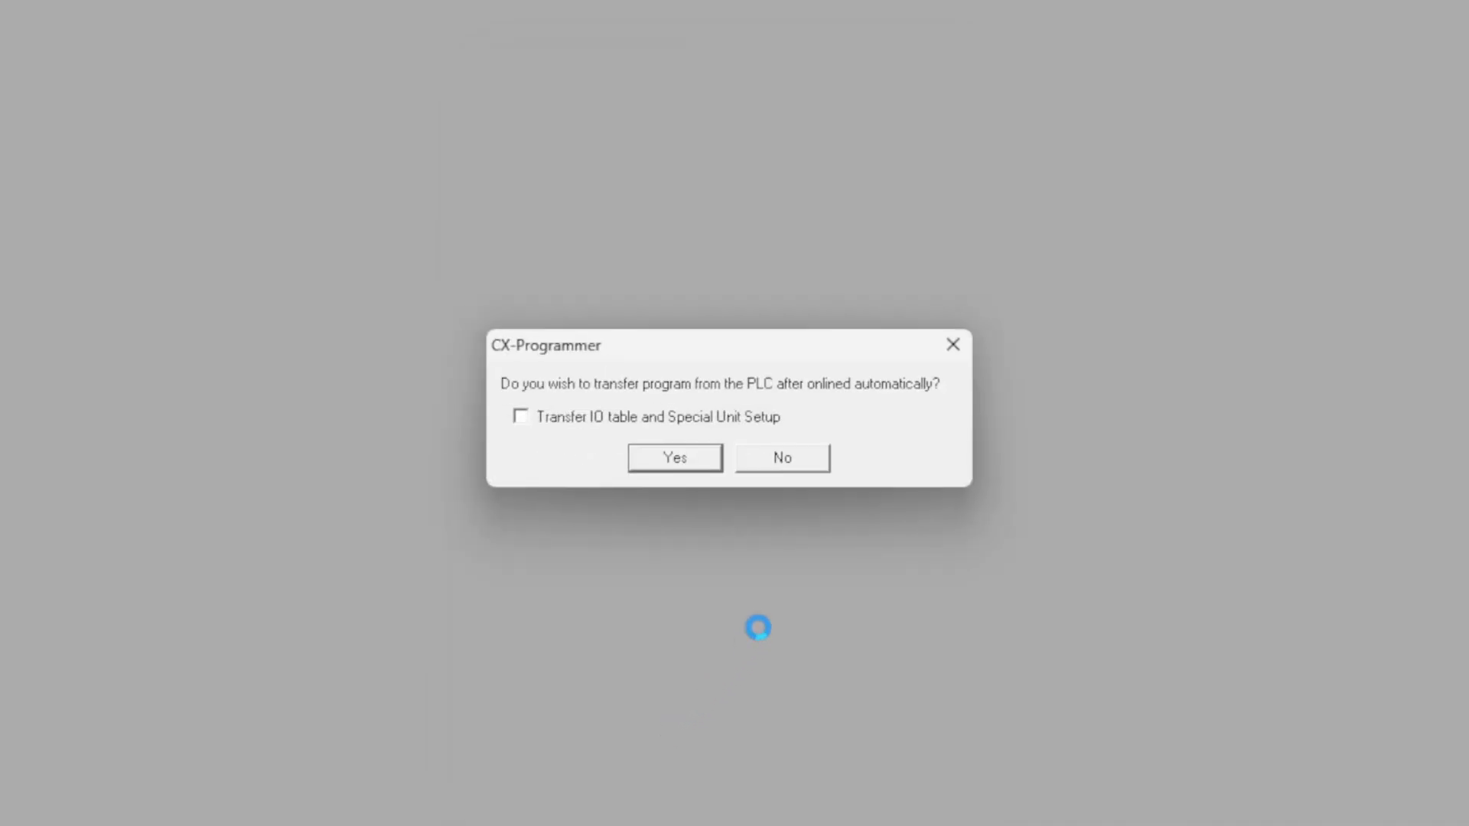
pyautogui.click(674, 458)
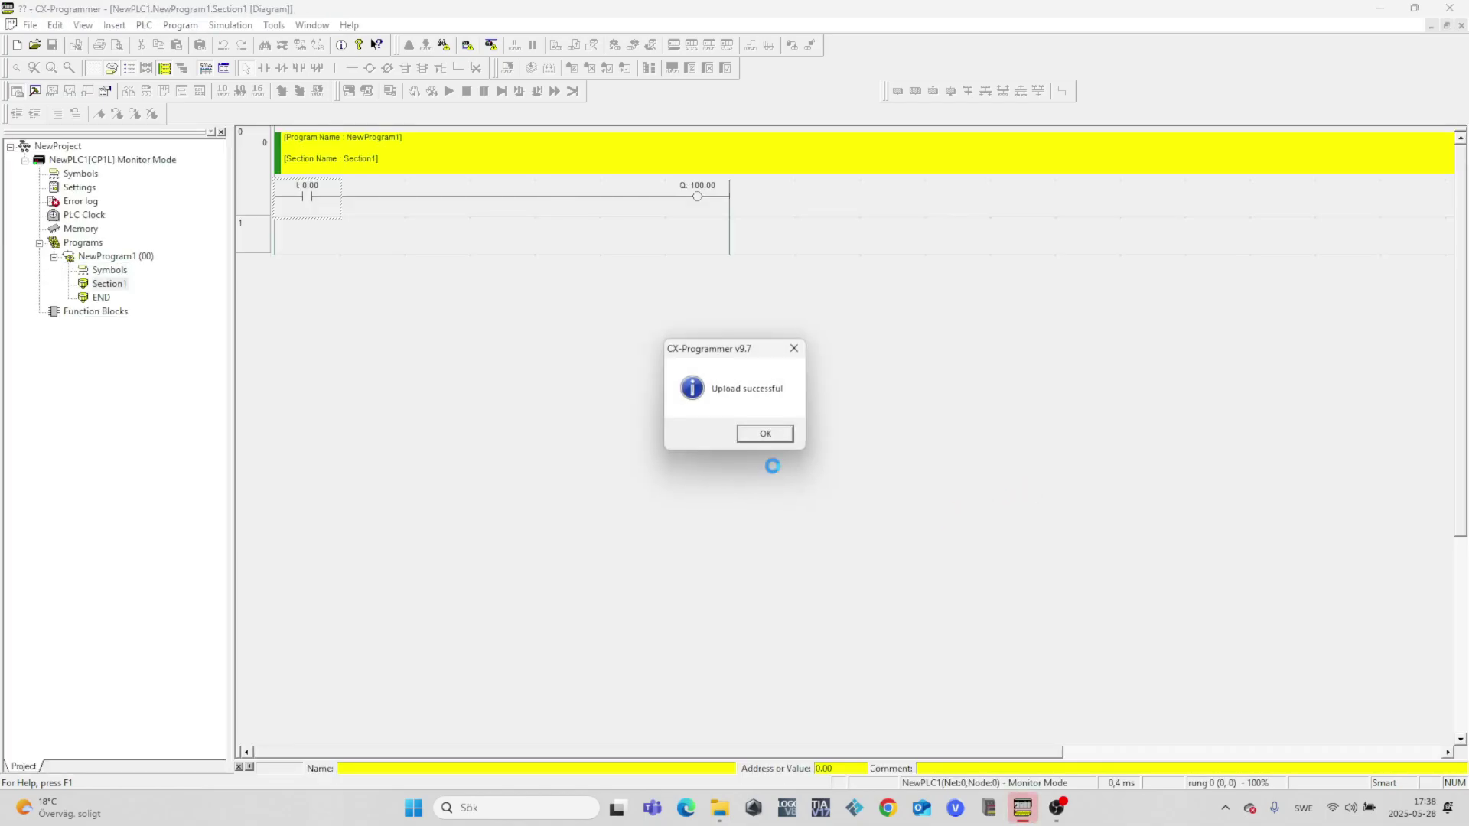
# Dismiss the upload message and reconnect to NewPLC1 over USB with Work Online
pyautogui.click(765, 434)
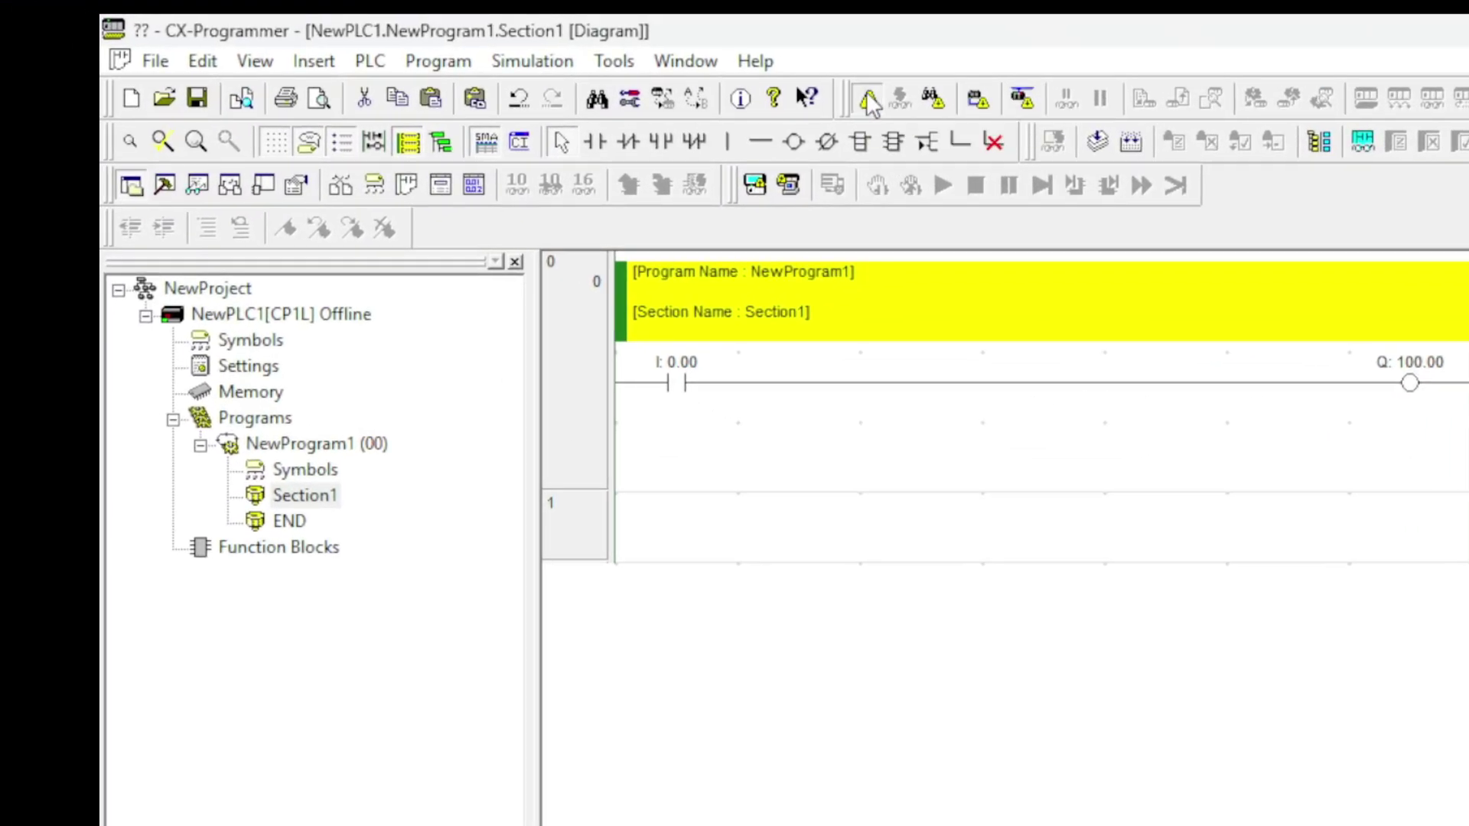
pyautogui.click(866, 98)
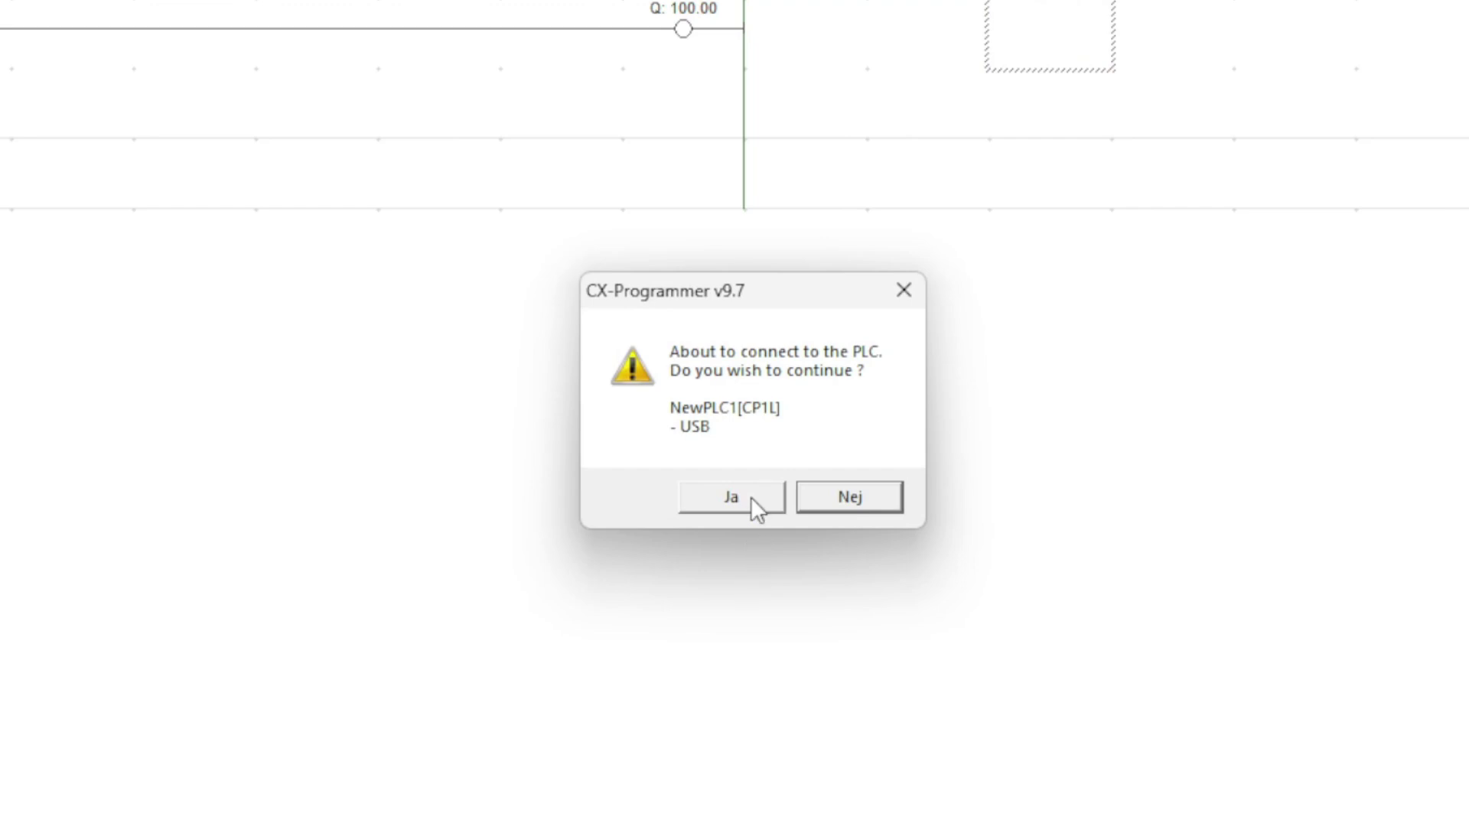
pyautogui.click(751, 497)
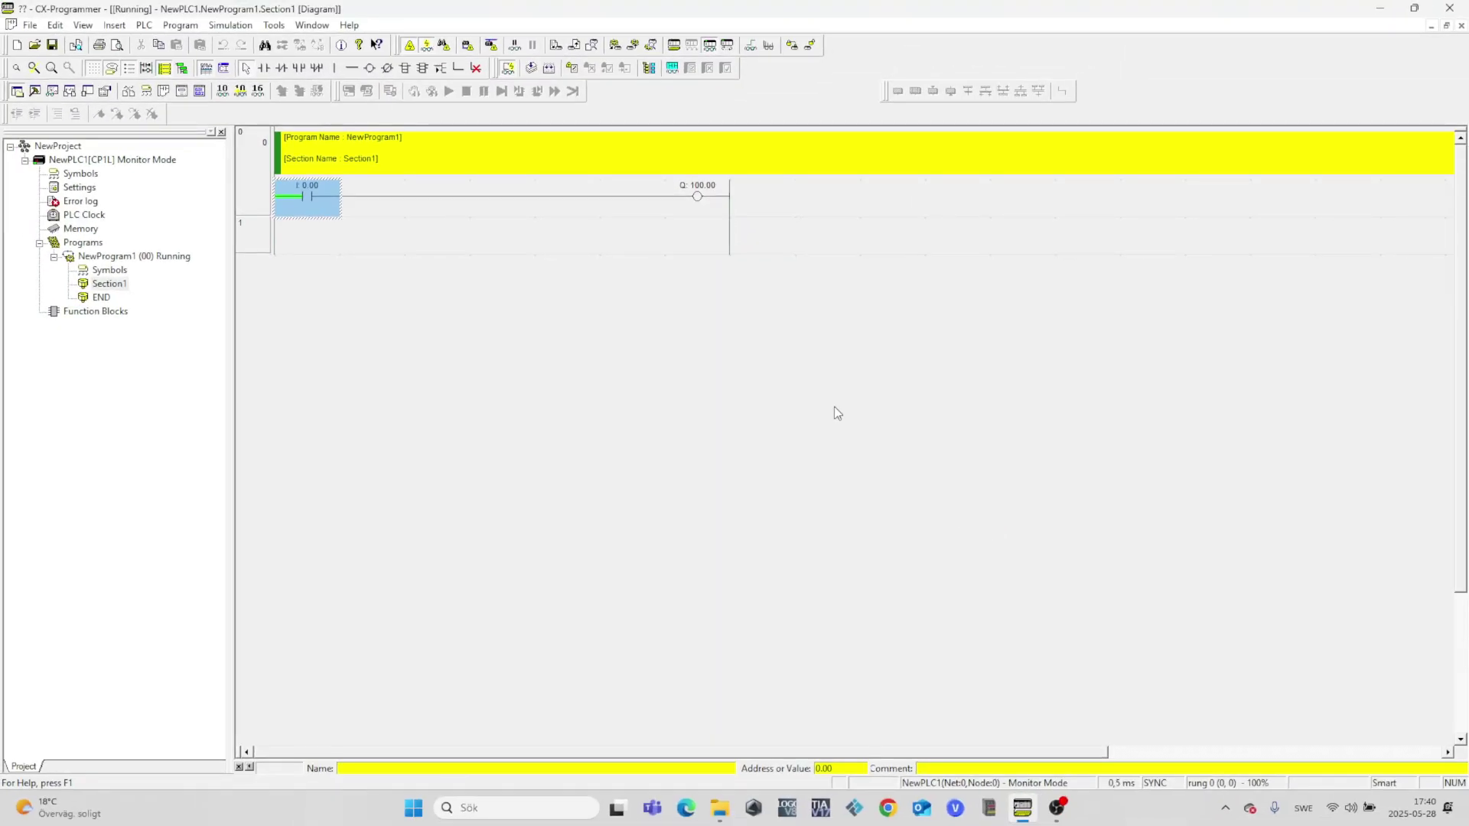
# Transfer the full program to NewPLC1, accepting the program-mode warnings, until the download succeeds
pyautogui.click(144, 26)
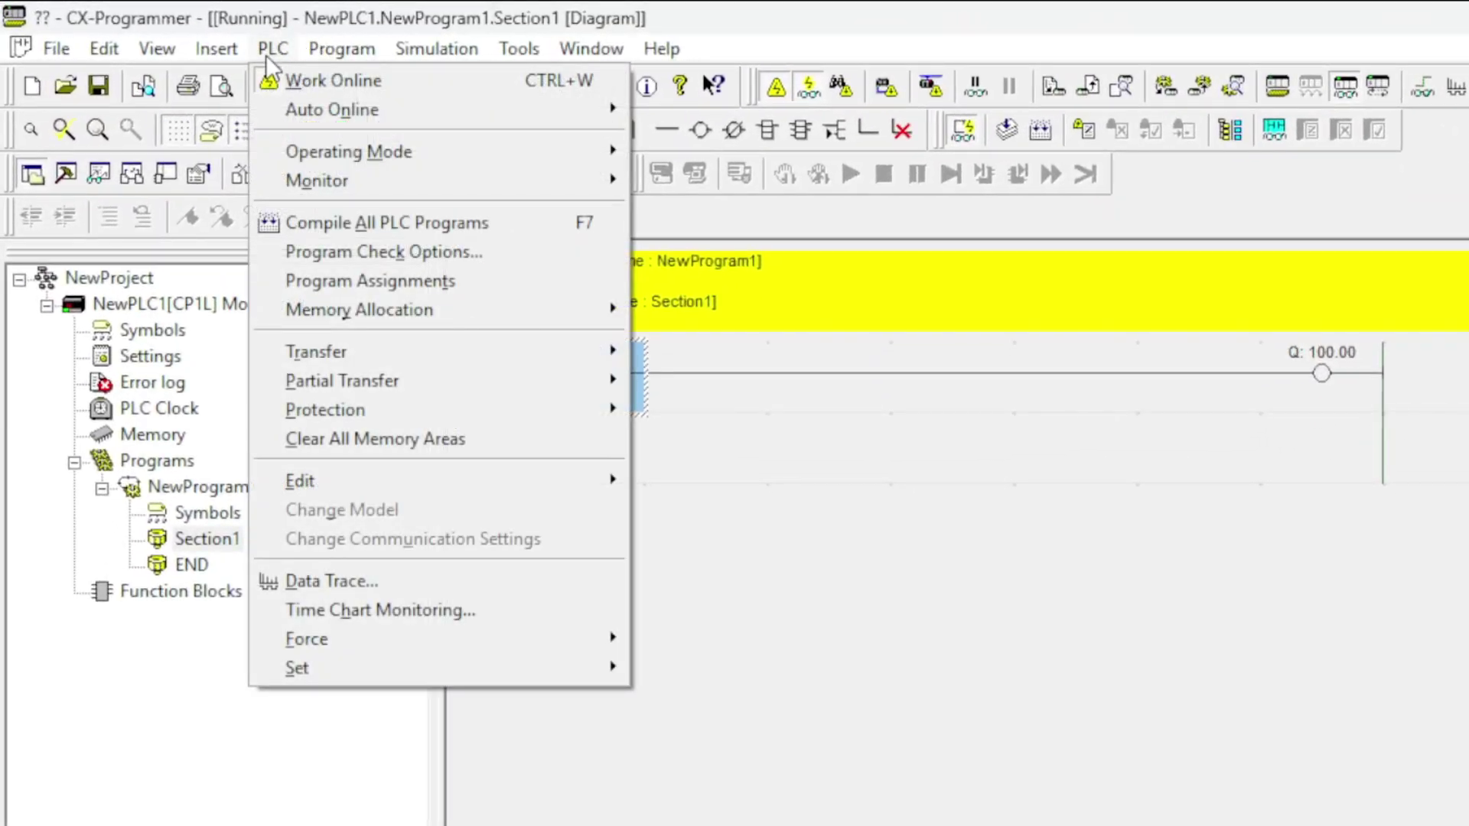
pyautogui.moveTo(436, 351)
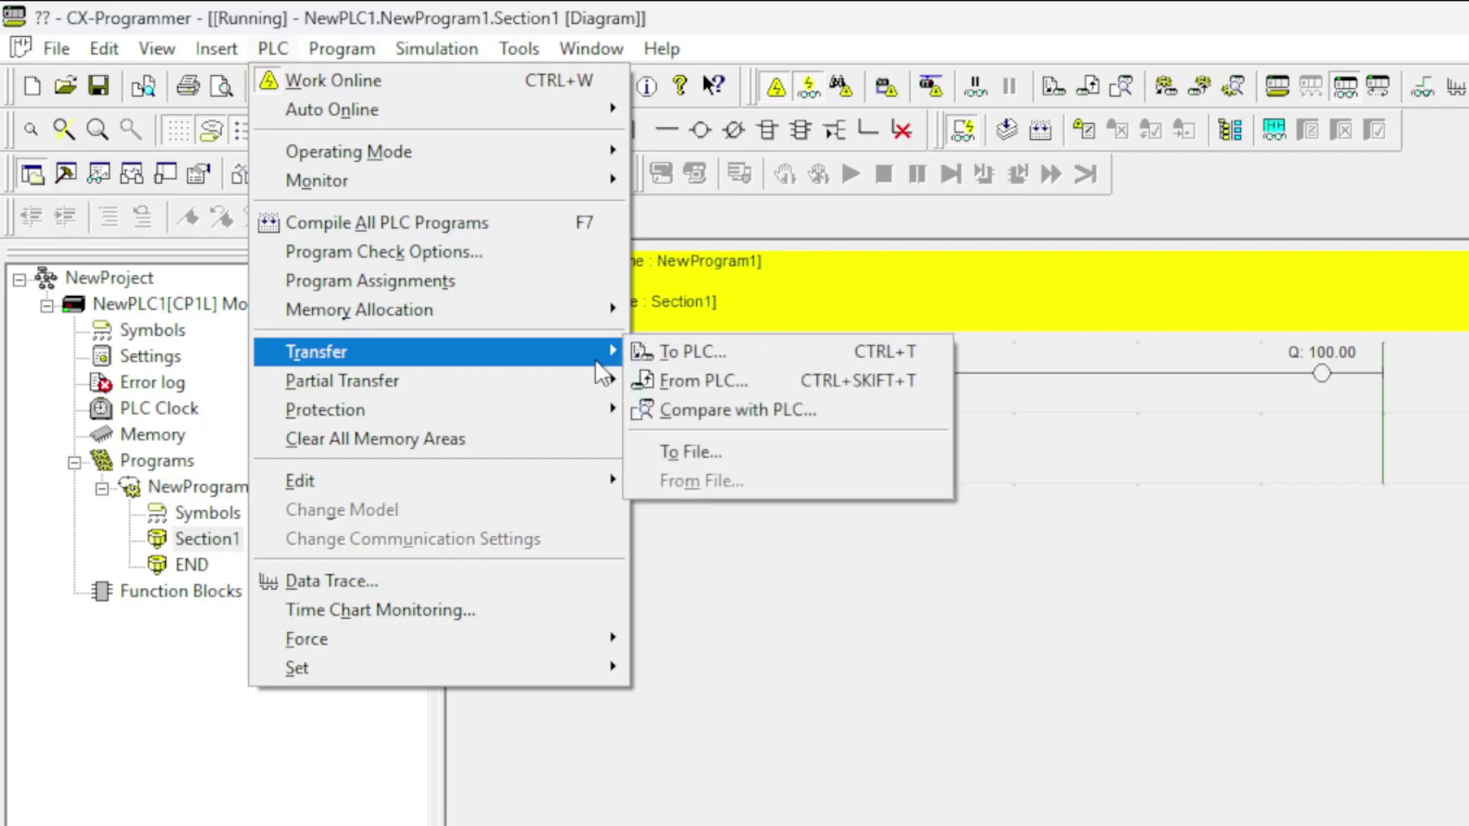
pyautogui.click(786, 355)
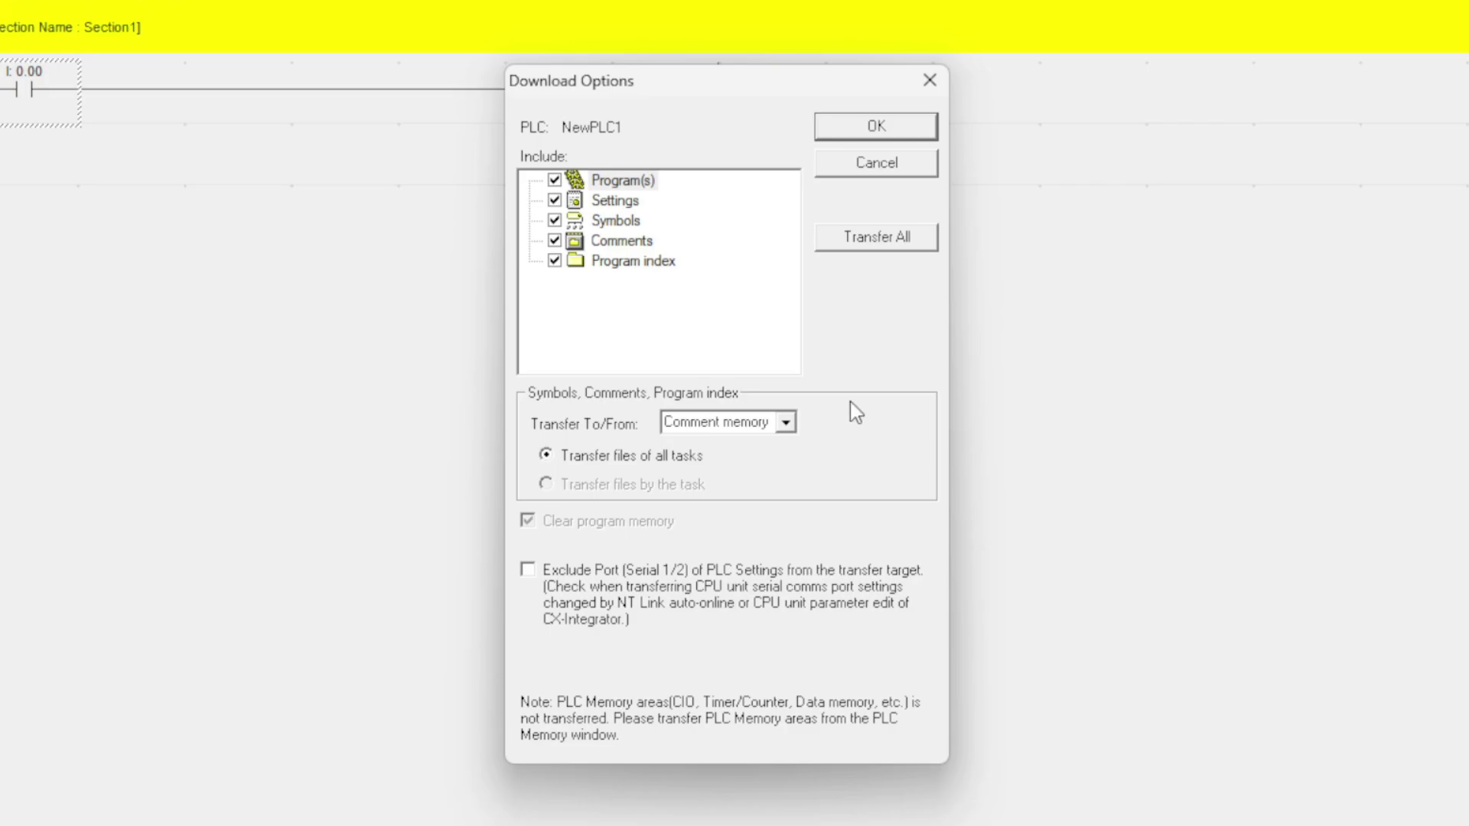
pyautogui.click(912, 128)
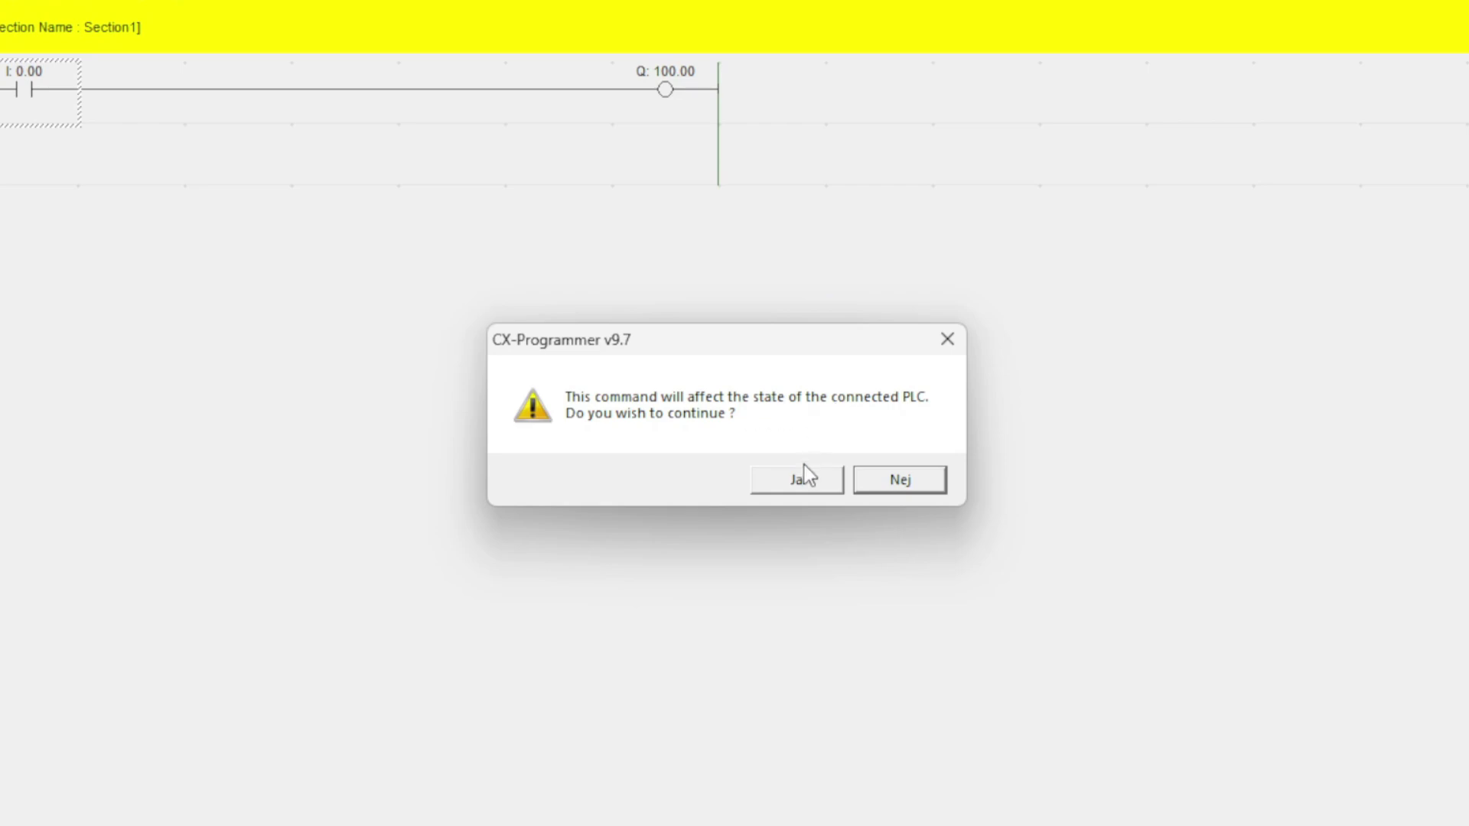
pyautogui.click(798, 480)
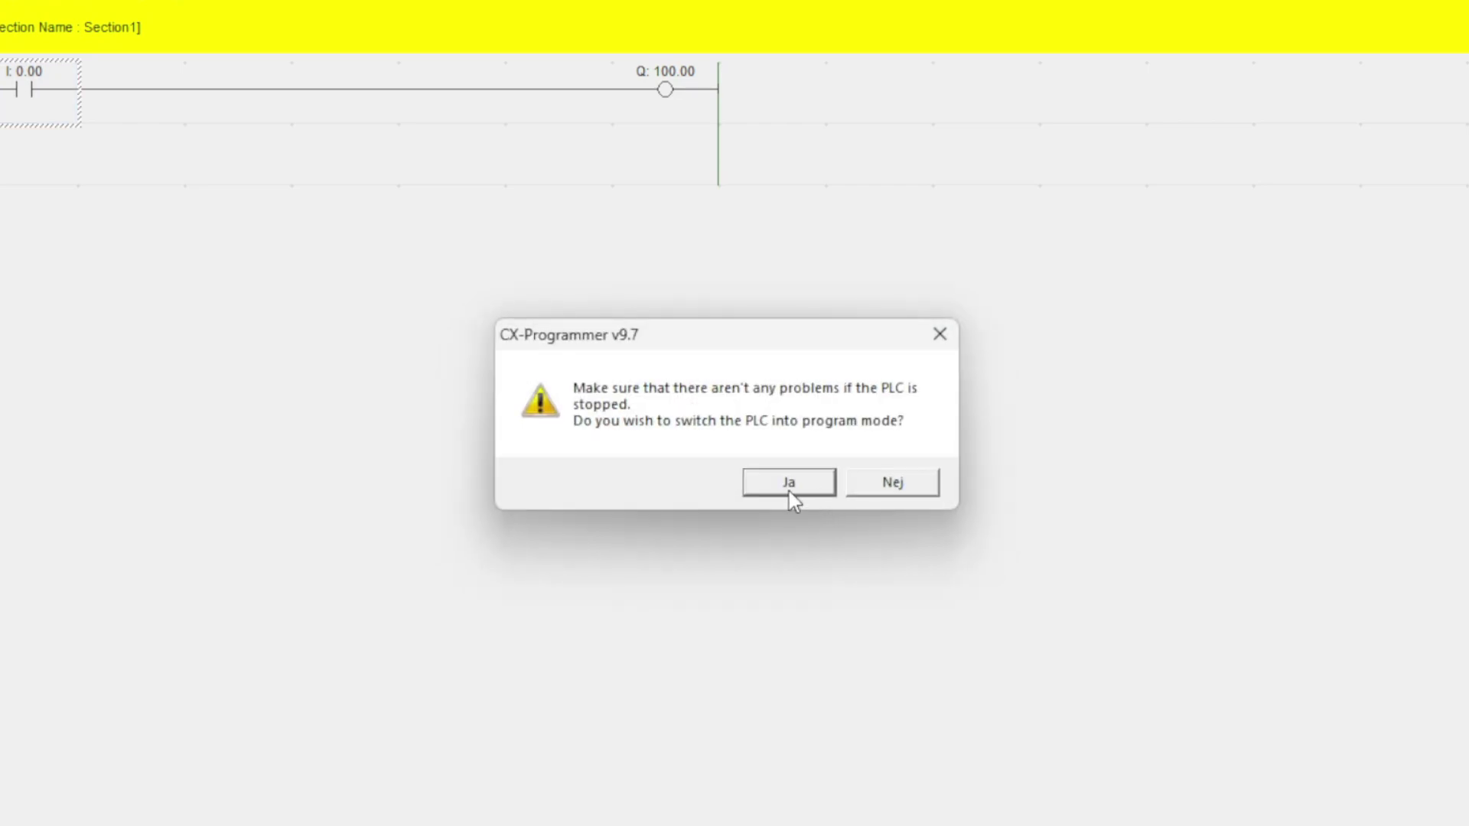
pyautogui.click(791, 489)
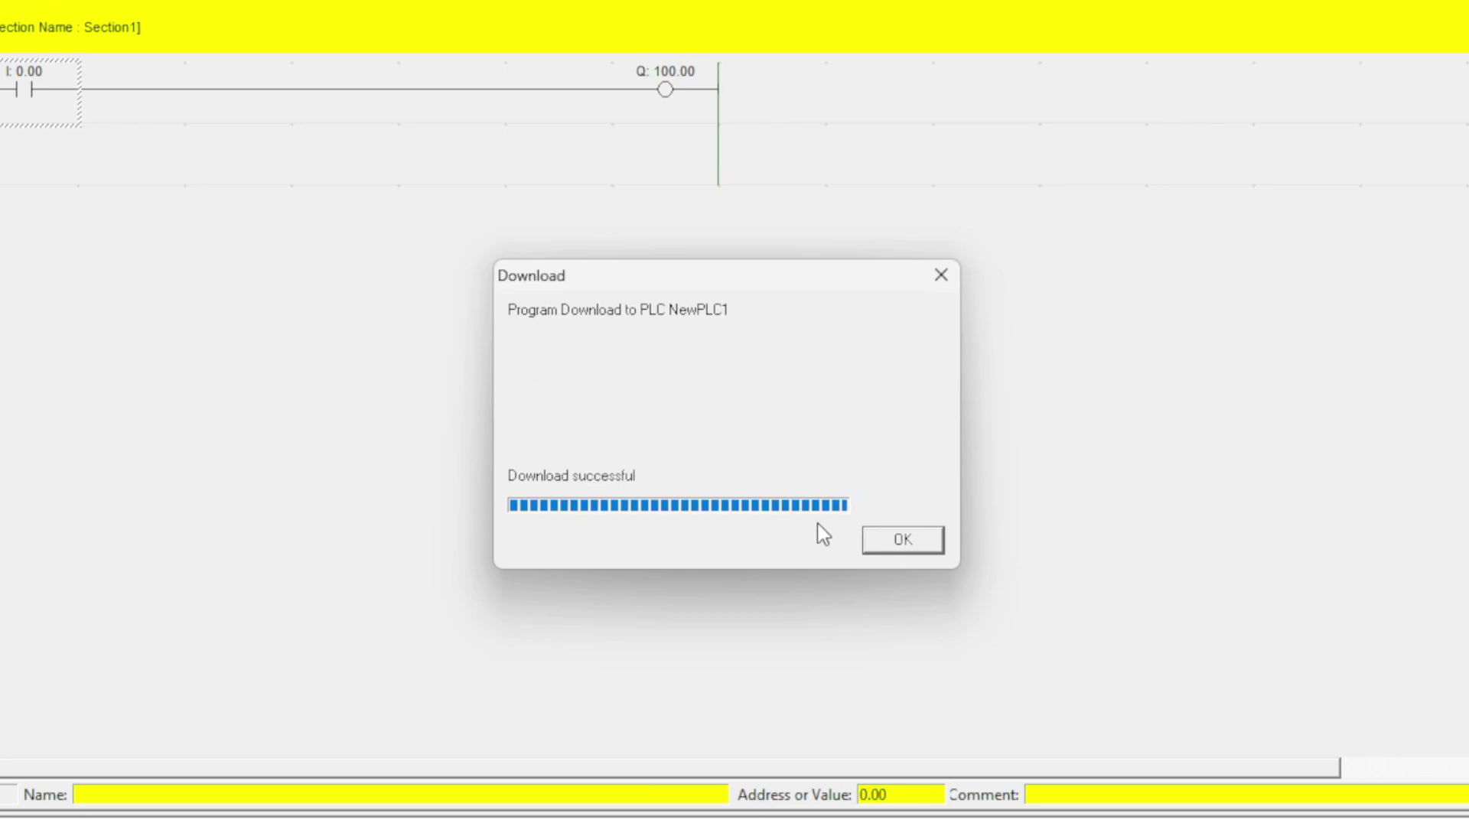
pyautogui.click(919, 549)
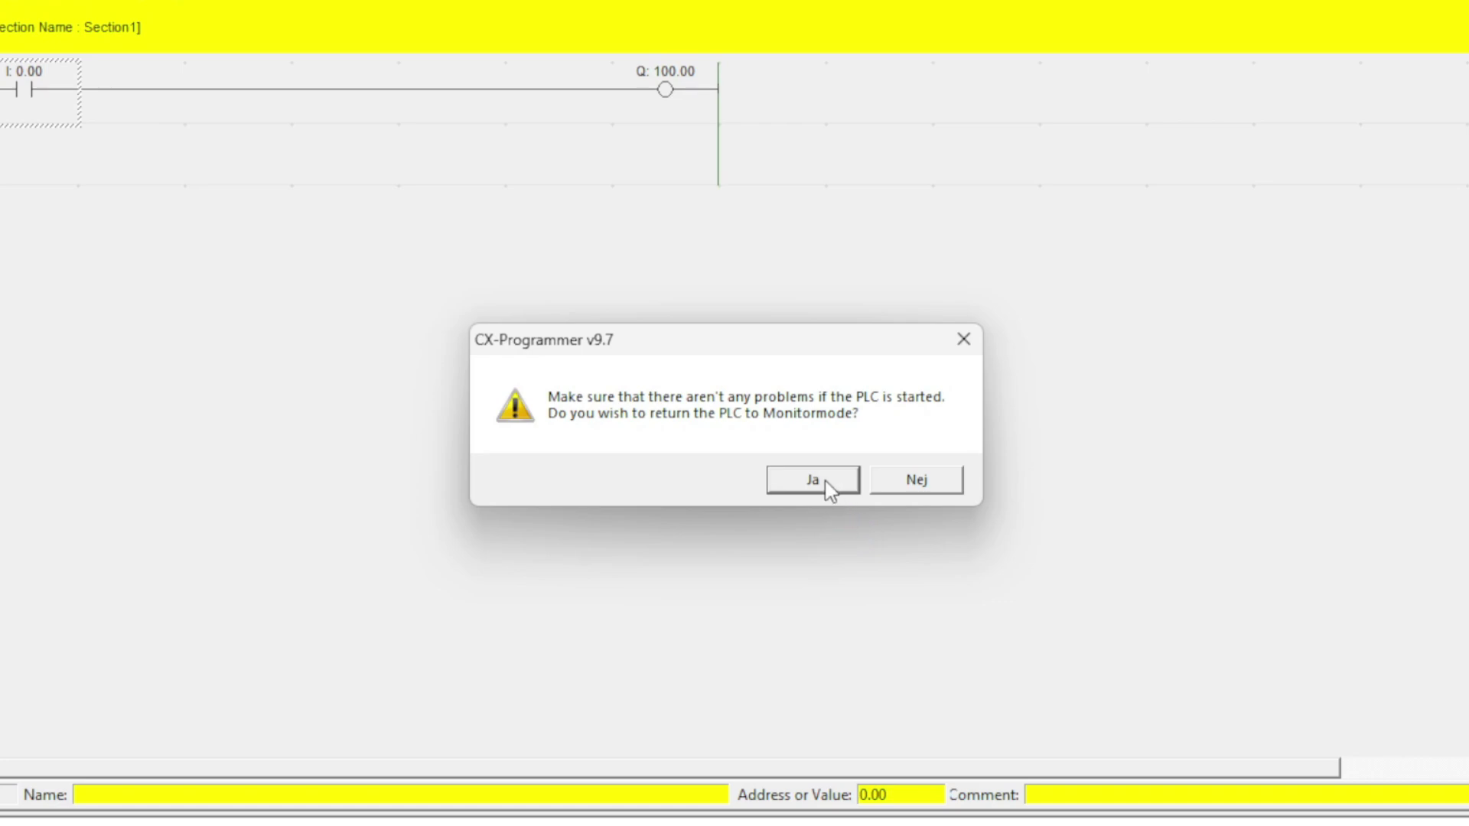
# Switch NewPLC1 back to Monitor mode and inspect the cells beside coil Q:100.00 on rung 0
pyautogui.click(809, 479)
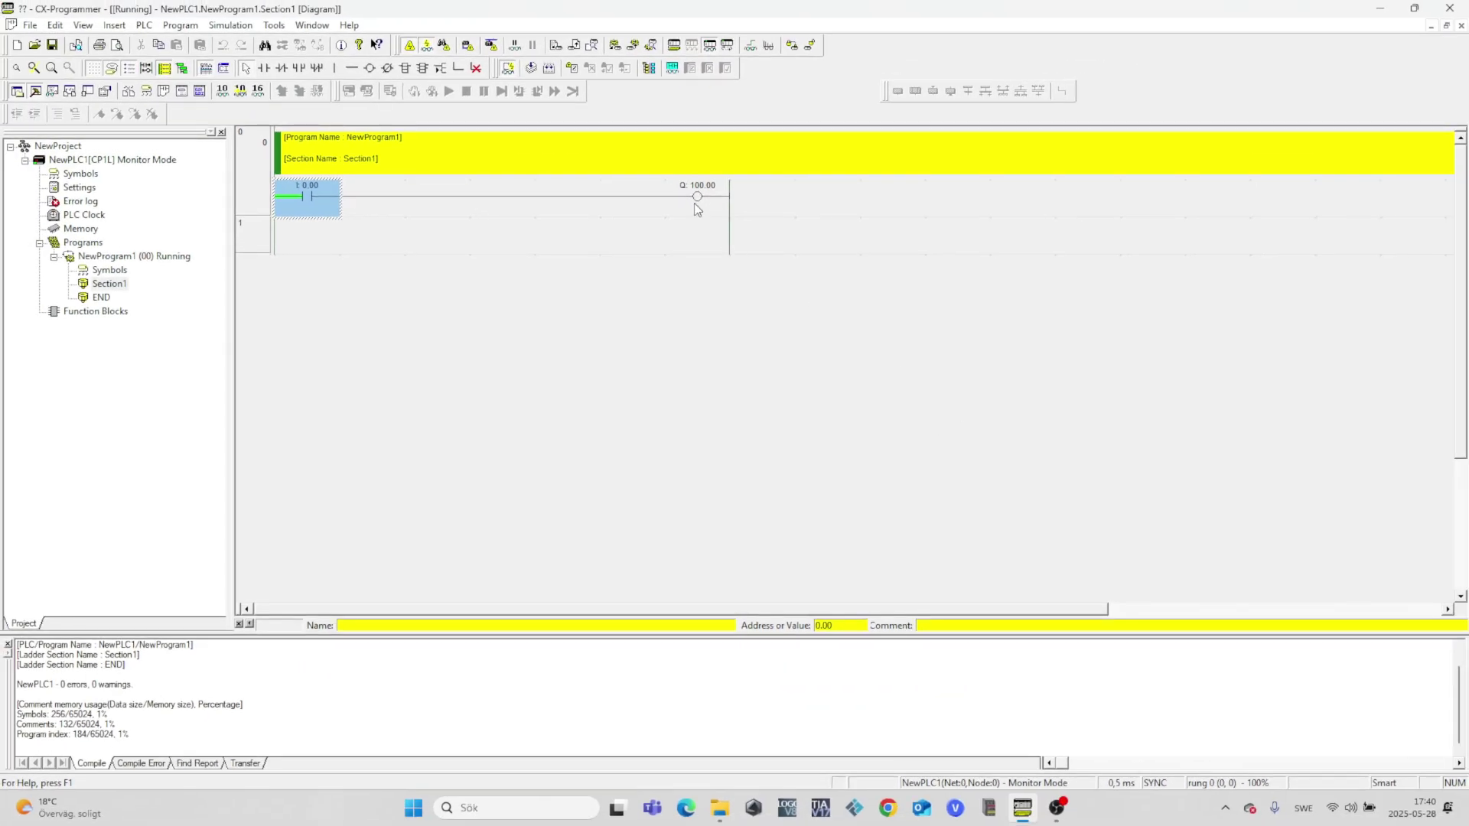
pyautogui.click(688, 173)
pyautogui.click(758, 173)
pyautogui.click(826, 197)
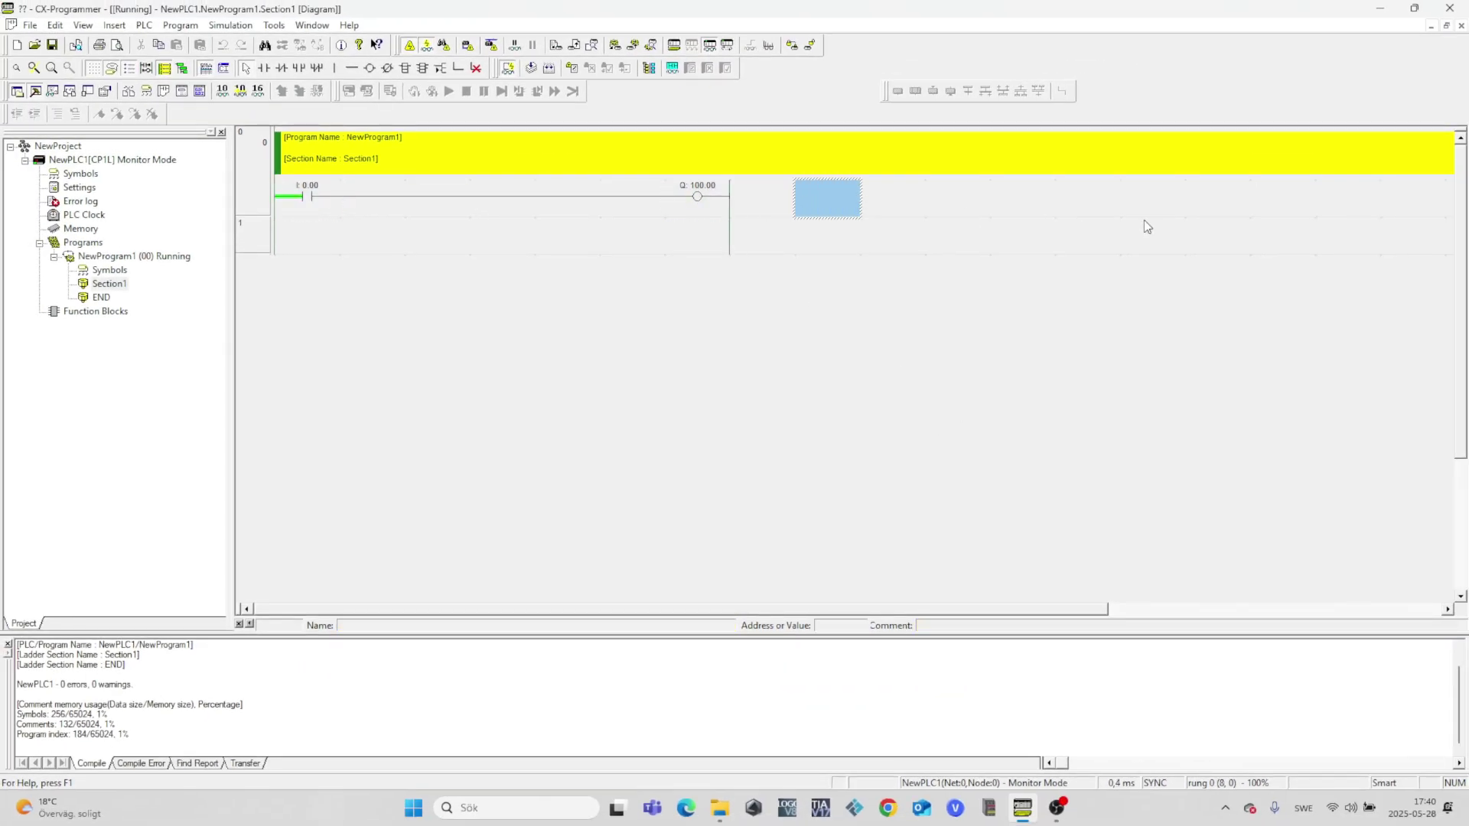